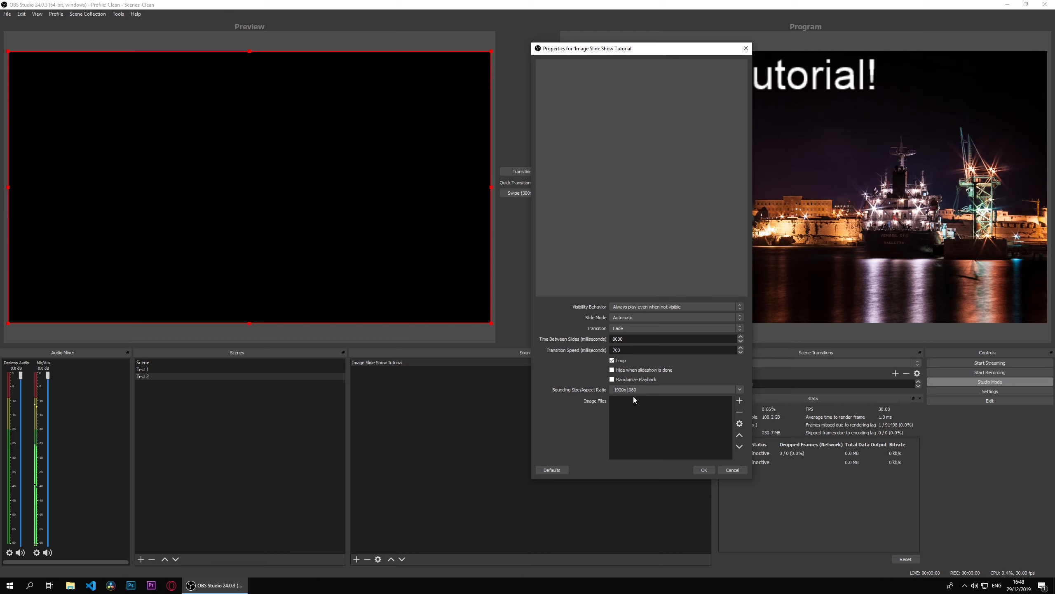
Step: Try the 16:9, 4:3 and 16:10 bounding aspect ratios for the slide show, and return the setting to 1920x1080
left_click(648, 390)
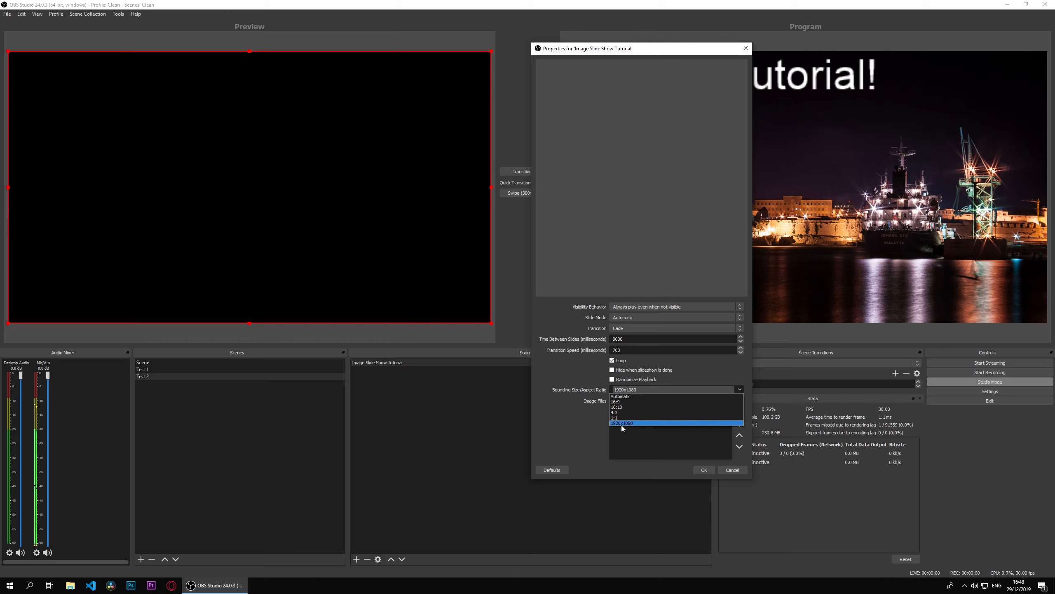
left_click(627, 401)
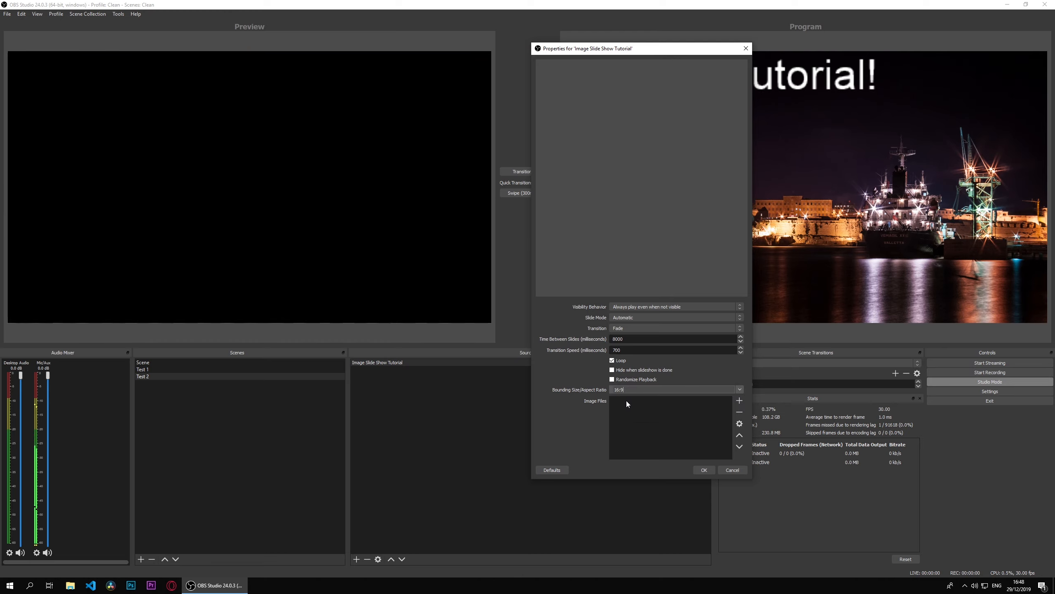
left_click(740, 390)
left_click(661, 409)
left_click(739, 390)
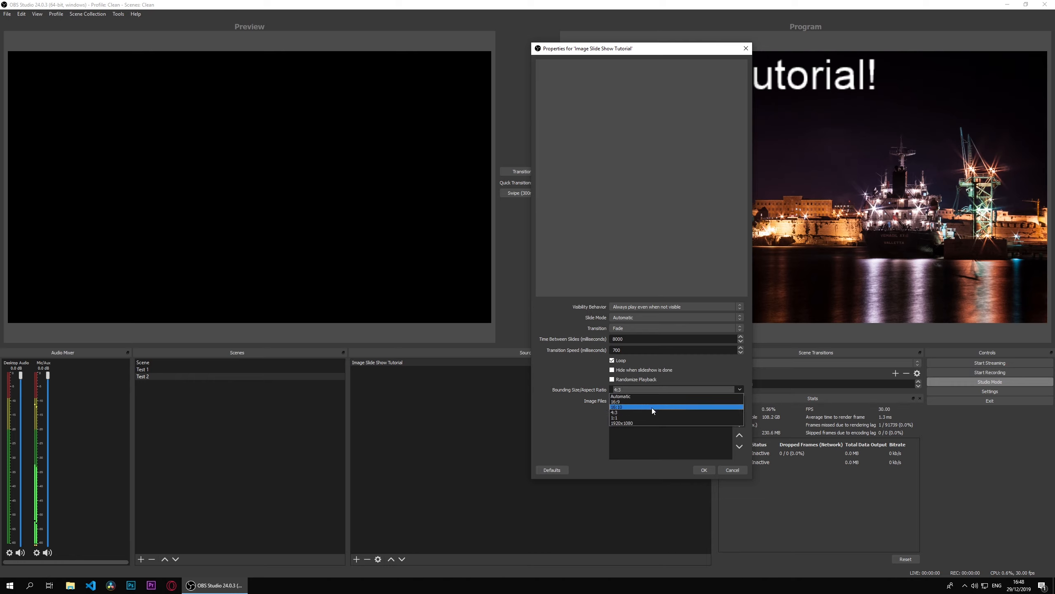
left_click(651, 407)
left_click(740, 389)
left_click(628, 422)
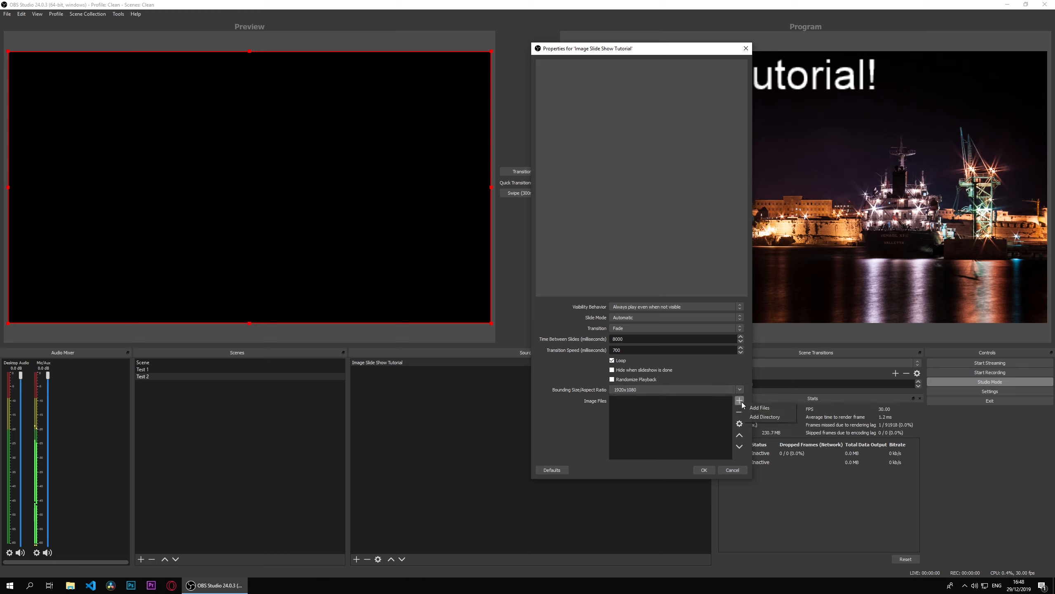
Step: Add the files 1.jpg and 2.jpg from the Backgrounds folder to the slide show's image files
left_click(759, 409)
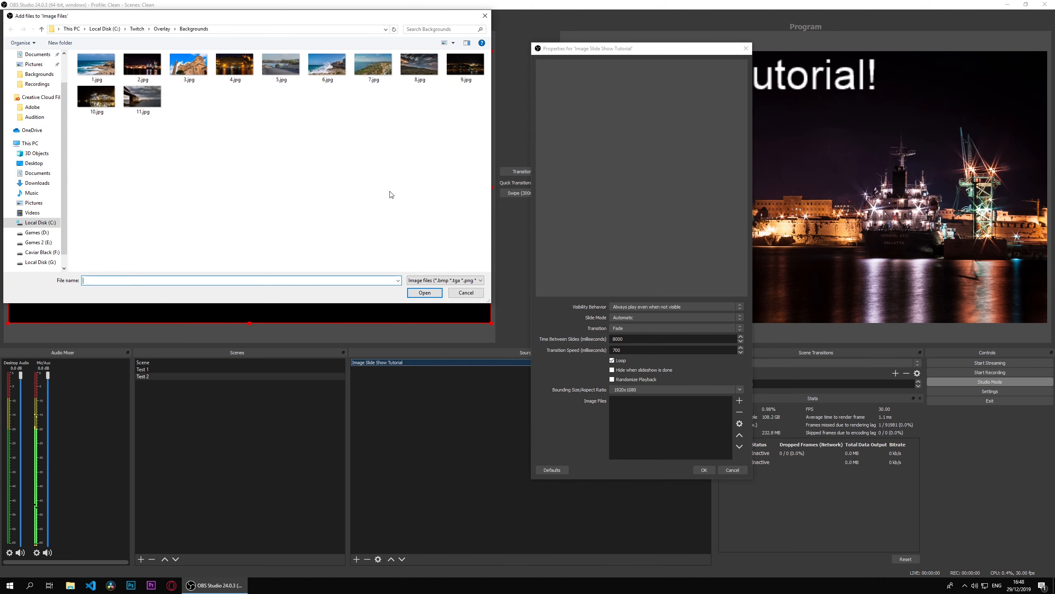
left_click(96, 68)
left_click(145, 74, "ctrl")
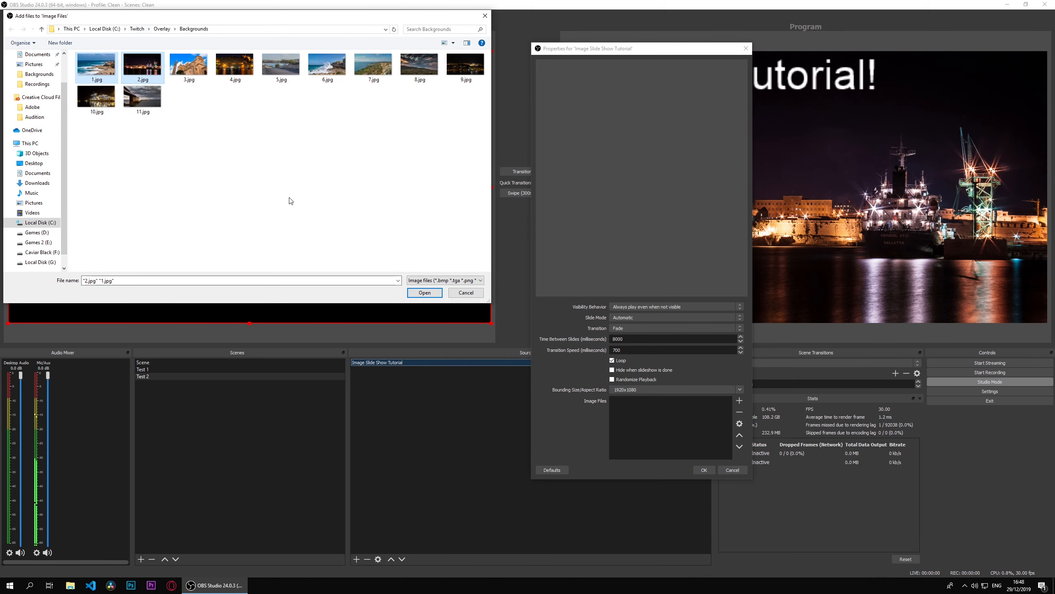
left_click(423, 293)
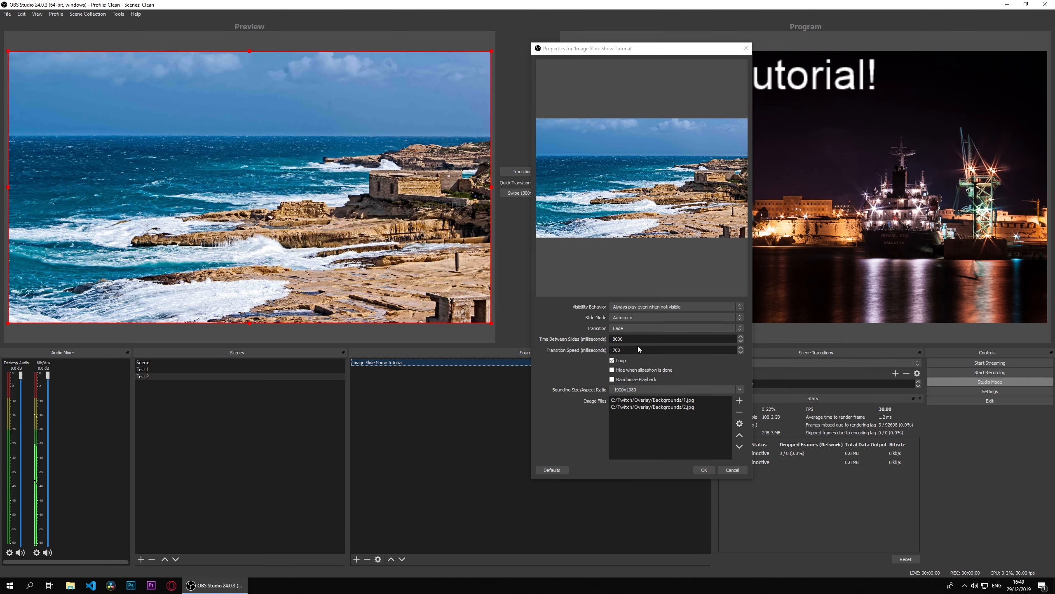
Step: Empty the slide show's image file list by removing 2.jpg and 1.jpg
left_click(692, 407)
left_click(740, 412)
left_click(714, 400)
left_click(740, 423)
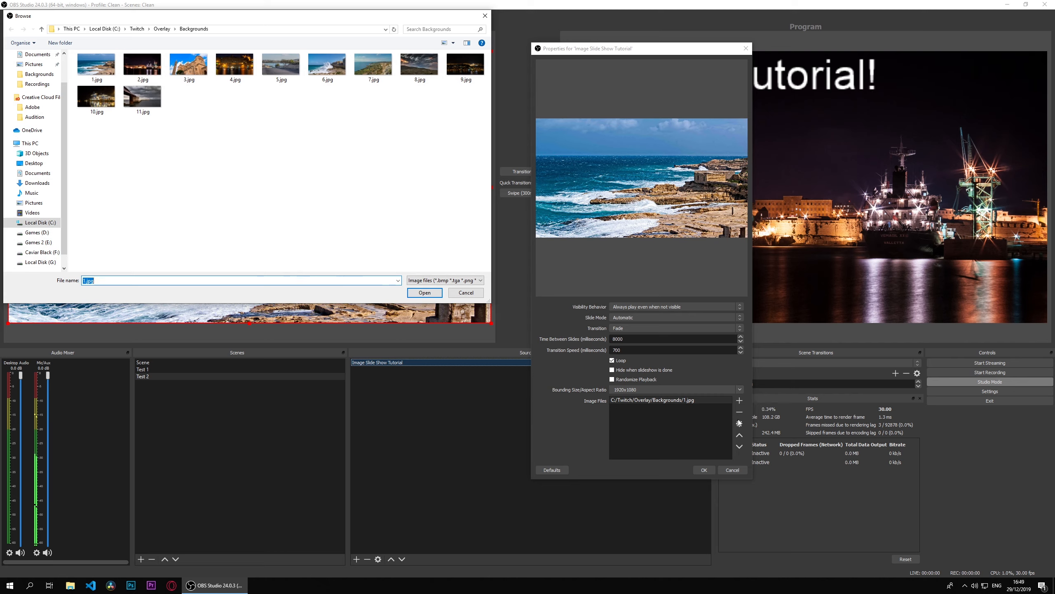
left_click(465, 292)
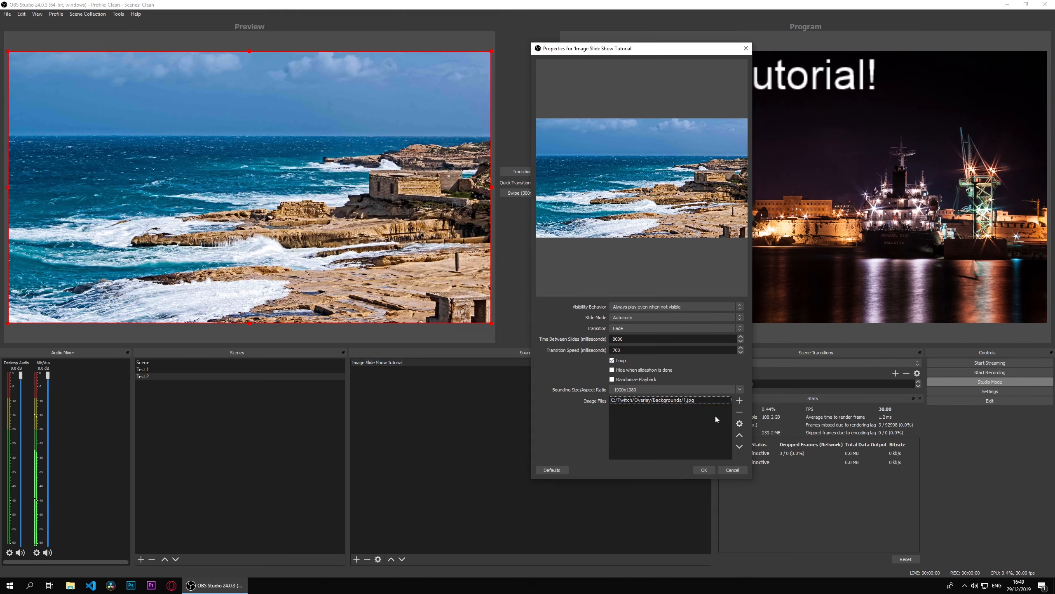
left_click(665, 401)
key("Delete")
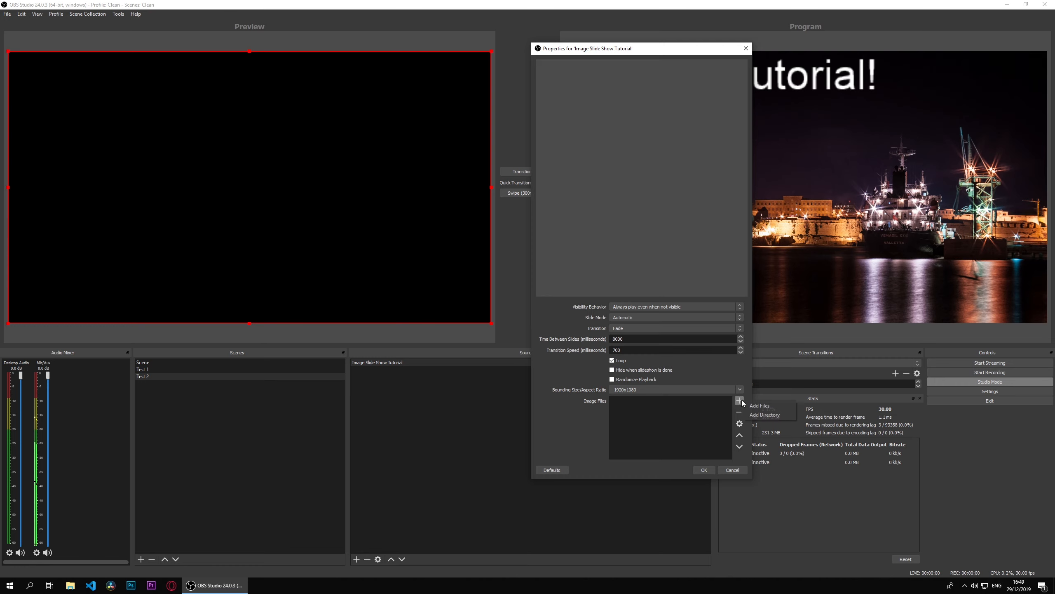
Step: Add the whole directory C:/Twitch/Overlay/Backgrounds to the slide show's image files
left_click(764, 415)
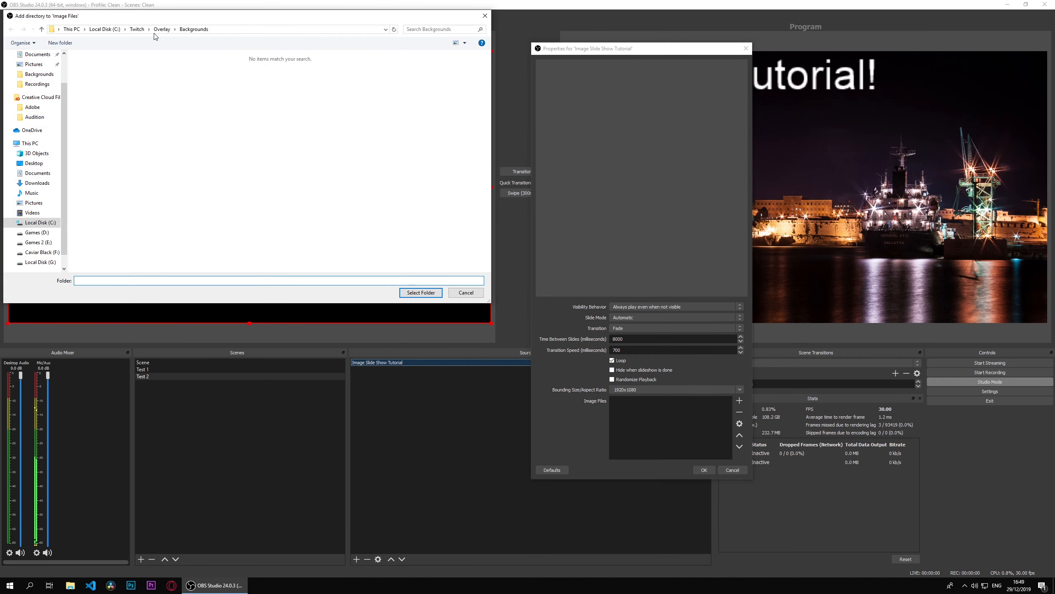
left_click(420, 294)
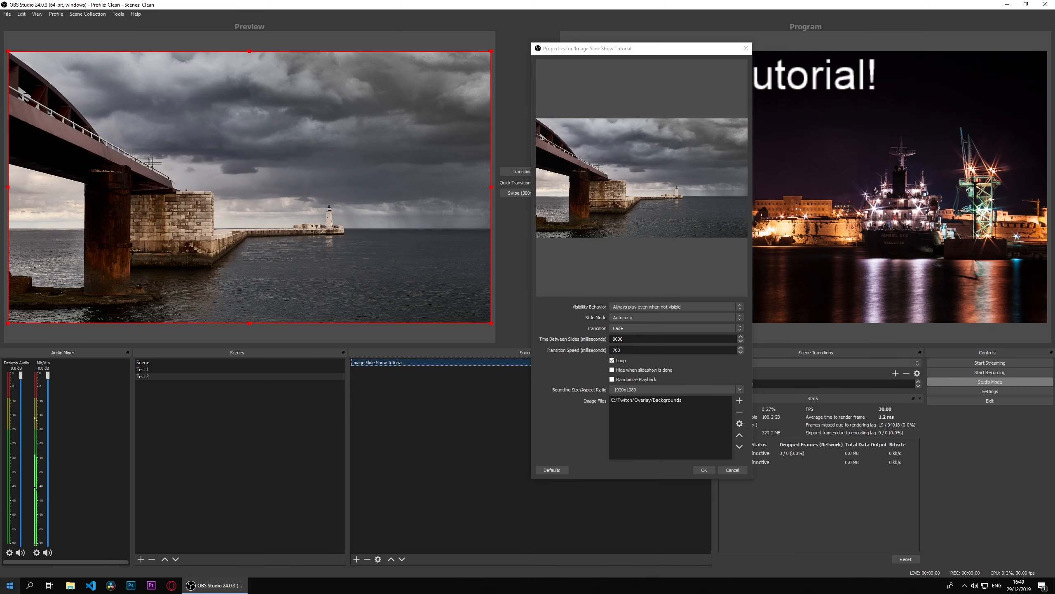
Step: Switch to File Explorer and open the Backgrounds folder in a smaller window beside the slide show properties
left_click(70, 586)
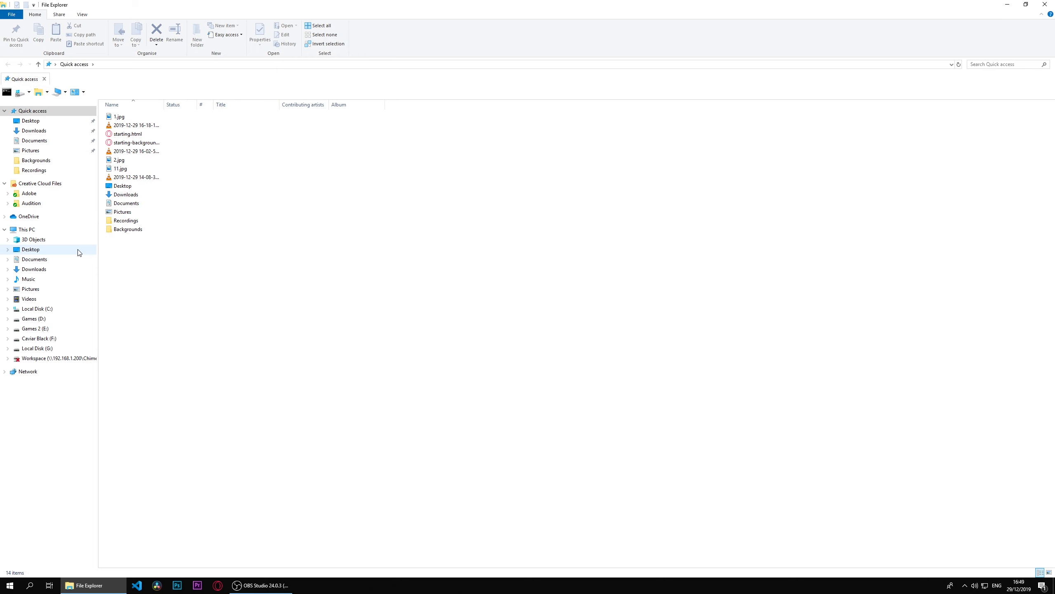
double_click(159, 229)
left_click_drag(304, 18, 736, 81)
left_click(829, 244)
mouse_move(834, 253)
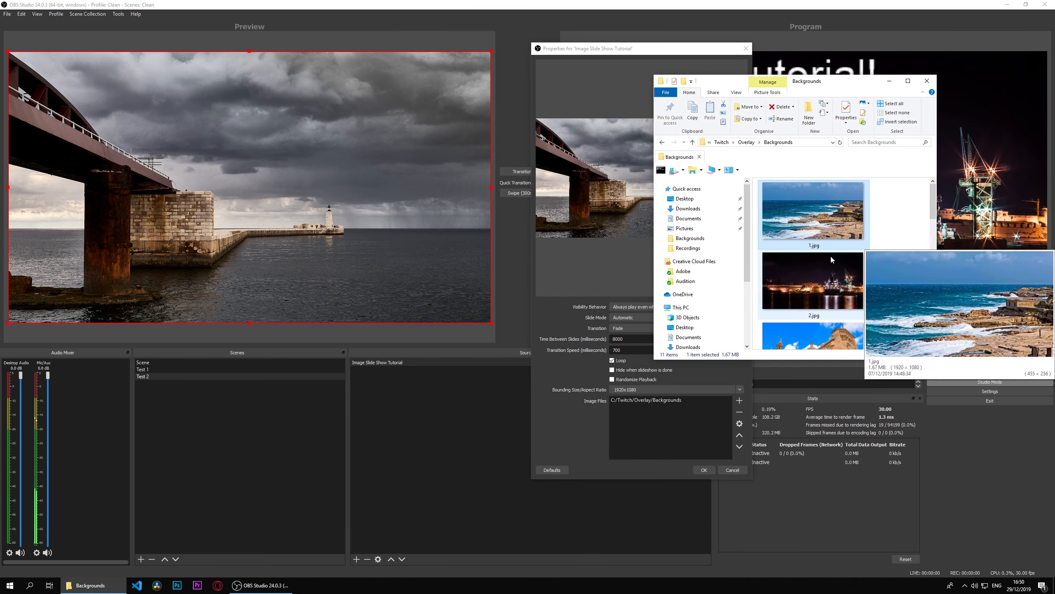
Step: Delete 4.jpg from the Backgrounds folder
scroll(821, 235, "down", 3)
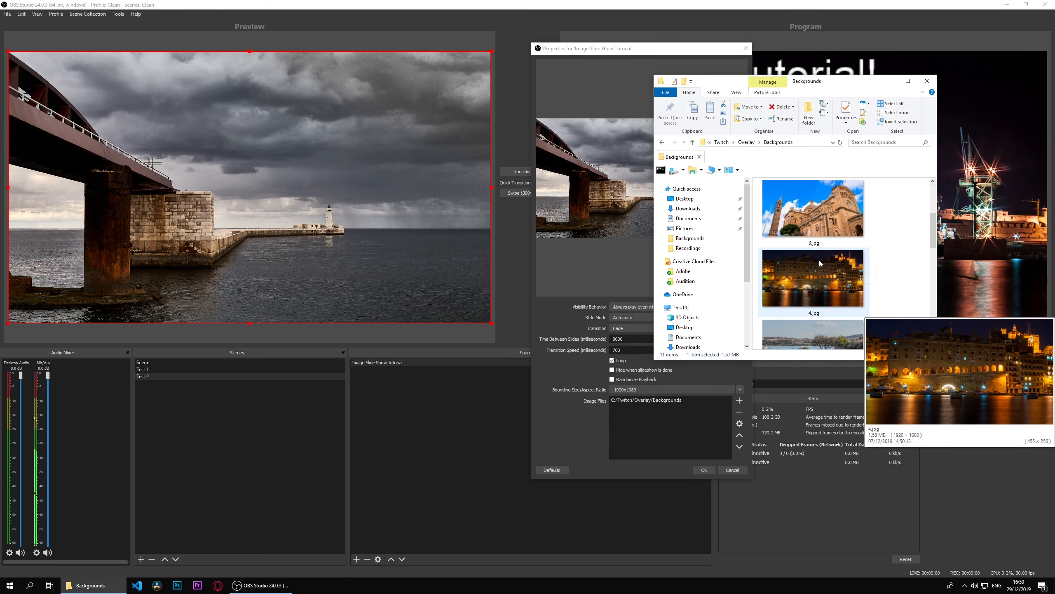
scroll(820, 260, "up", 2)
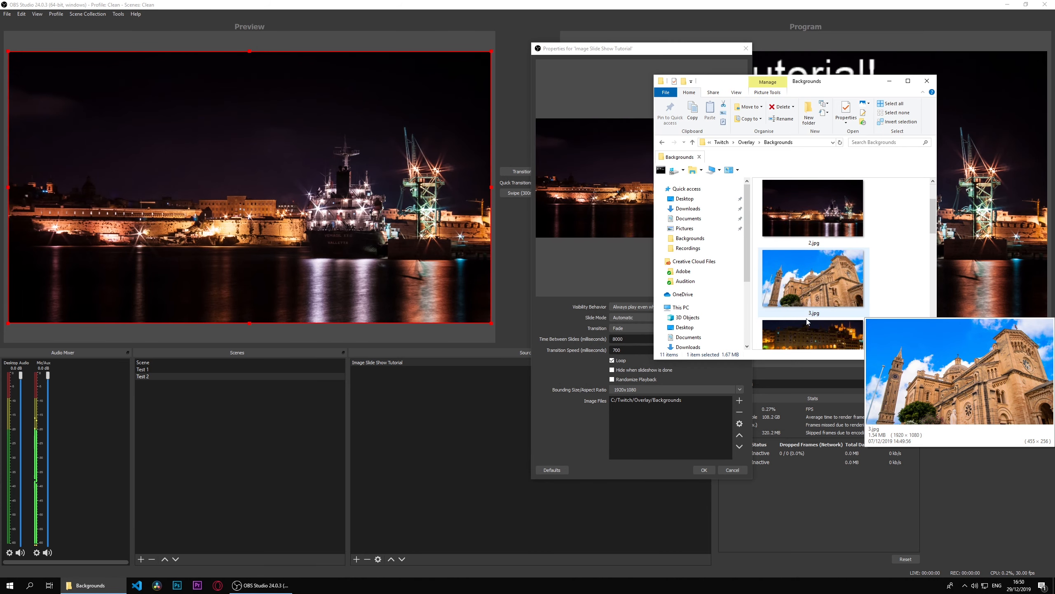
scroll(807, 321, "down", 1)
right_click(821, 245)
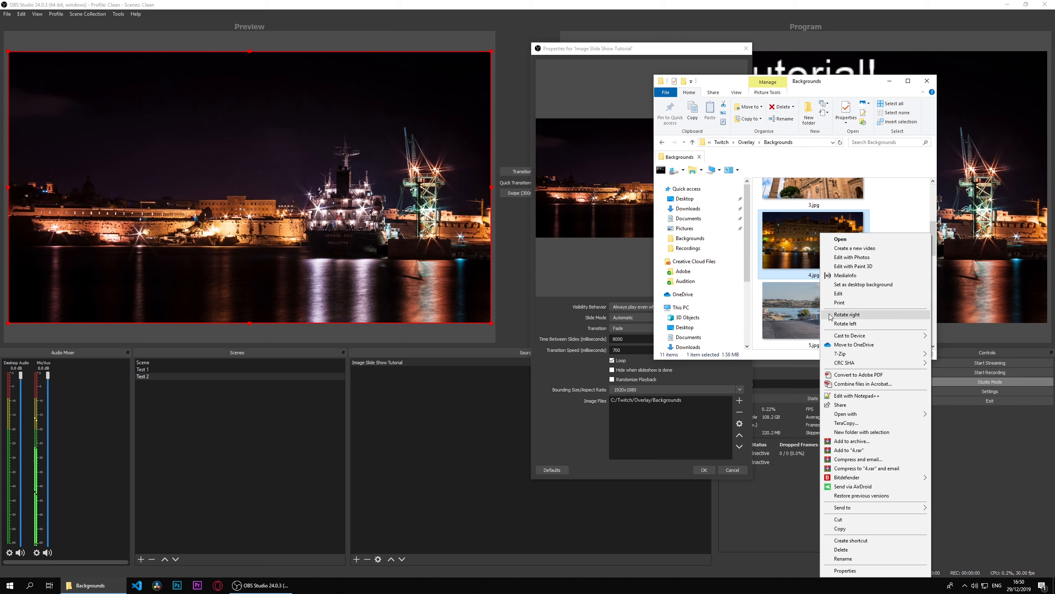
left_click(841, 549)
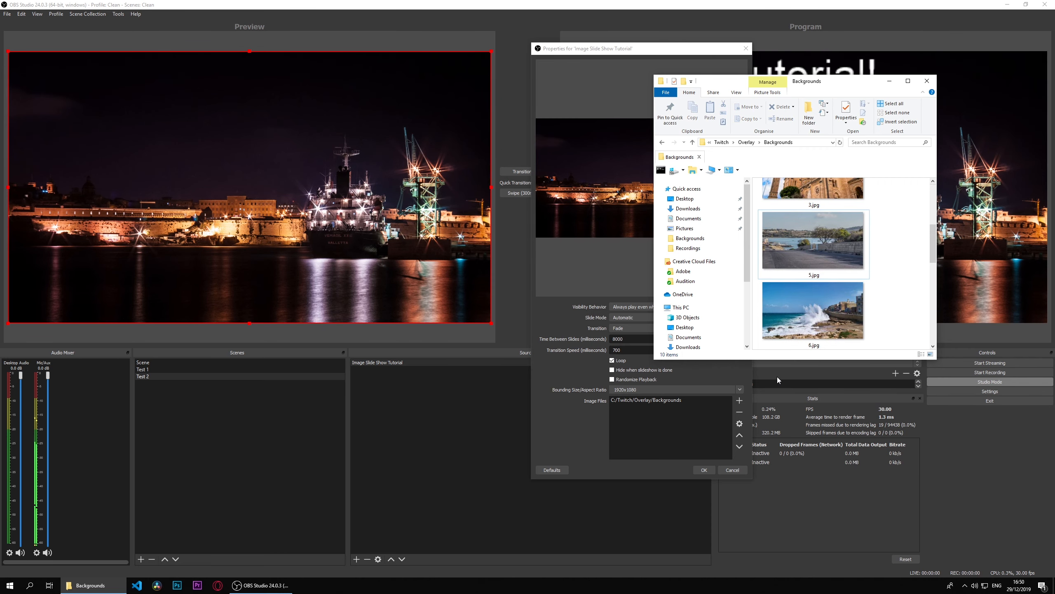
Step: Undo the deletion of 4.jpg in the Backgrounds folder and close the File Explorer window
scroll(931, 258, "up", 1)
mouse_move(827, 247)
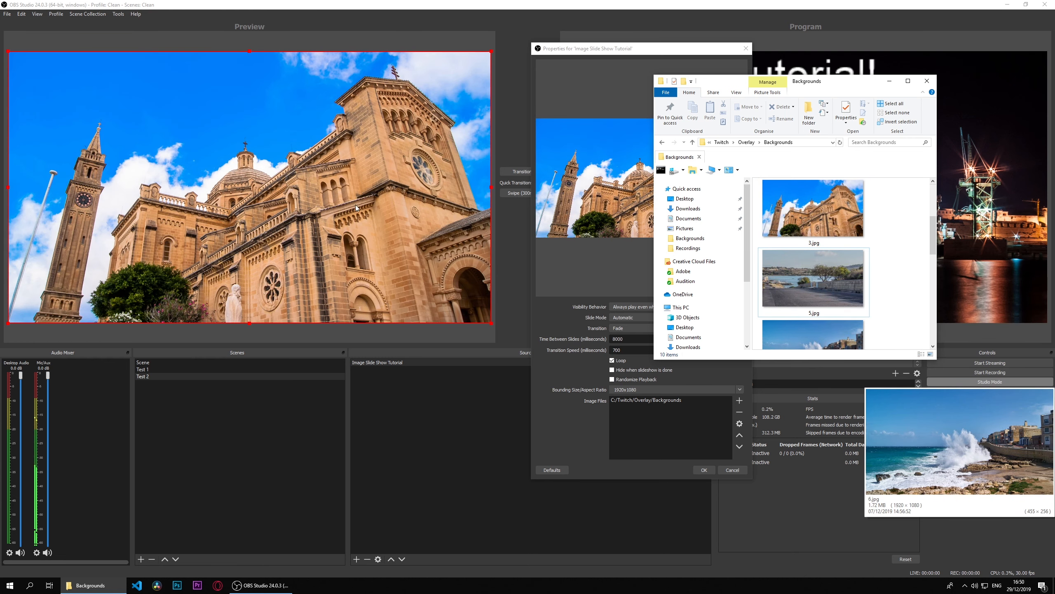
mouse_move(808, 285)
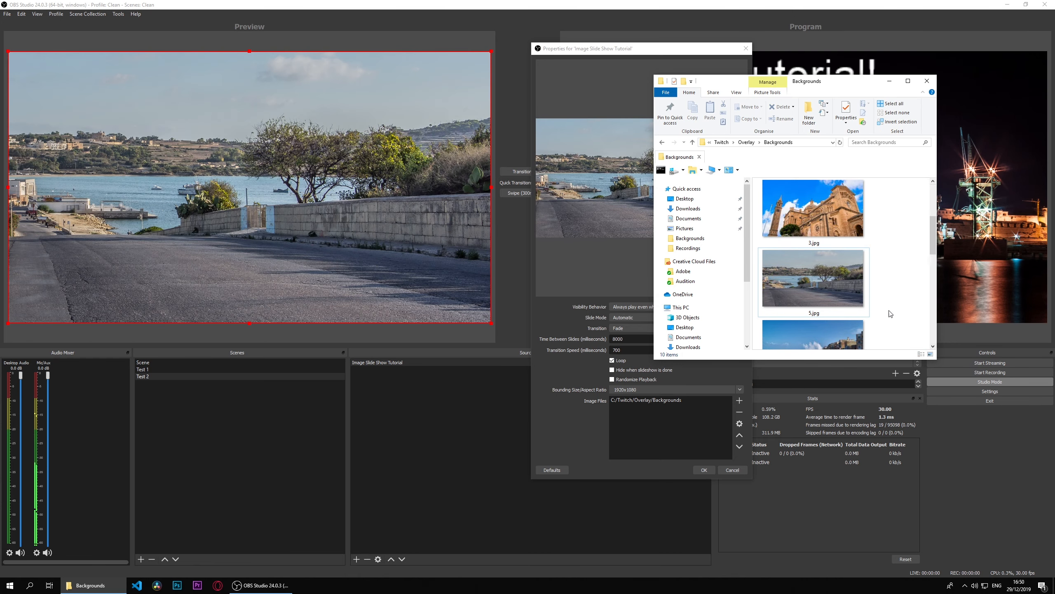
right_click(898, 275)
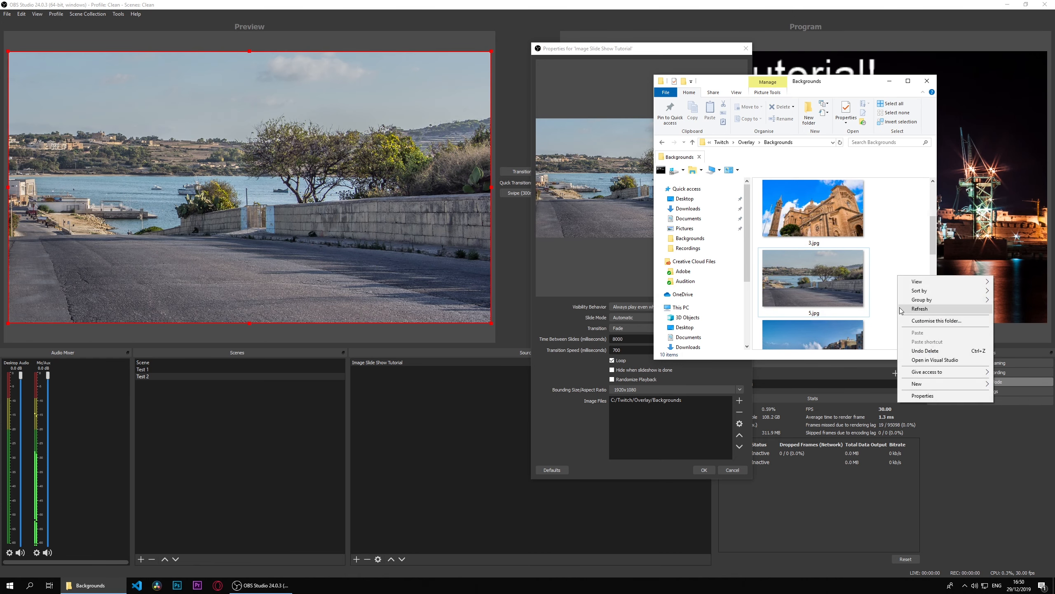
left_click(926, 351)
left_click(927, 81)
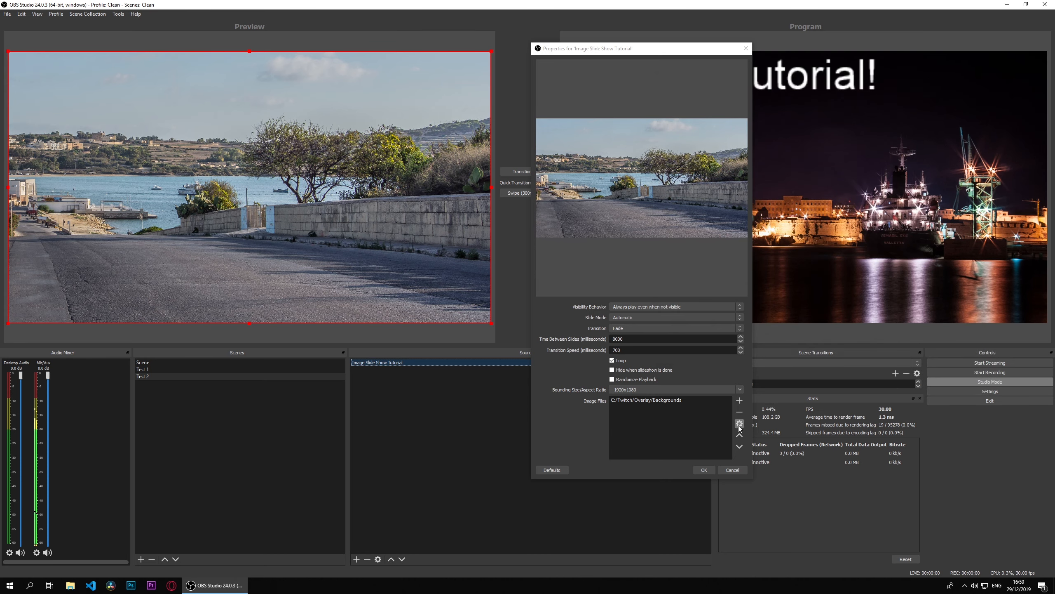
Step: Accept the slide show properties, and reopen them briefly to check the Backgrounds directory entry in the image files
left_click(703, 470)
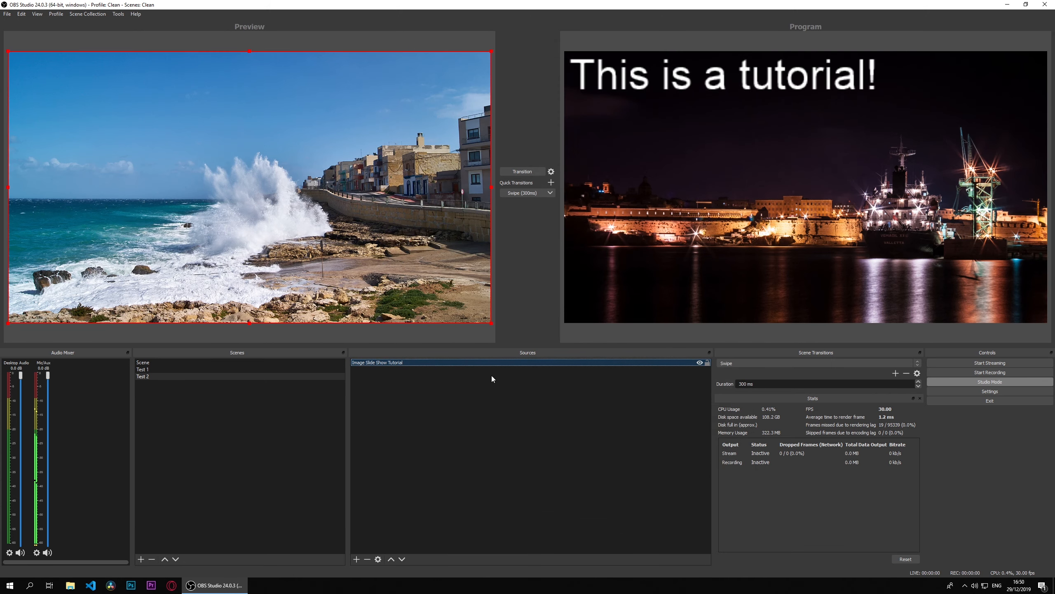
double_click(383, 363)
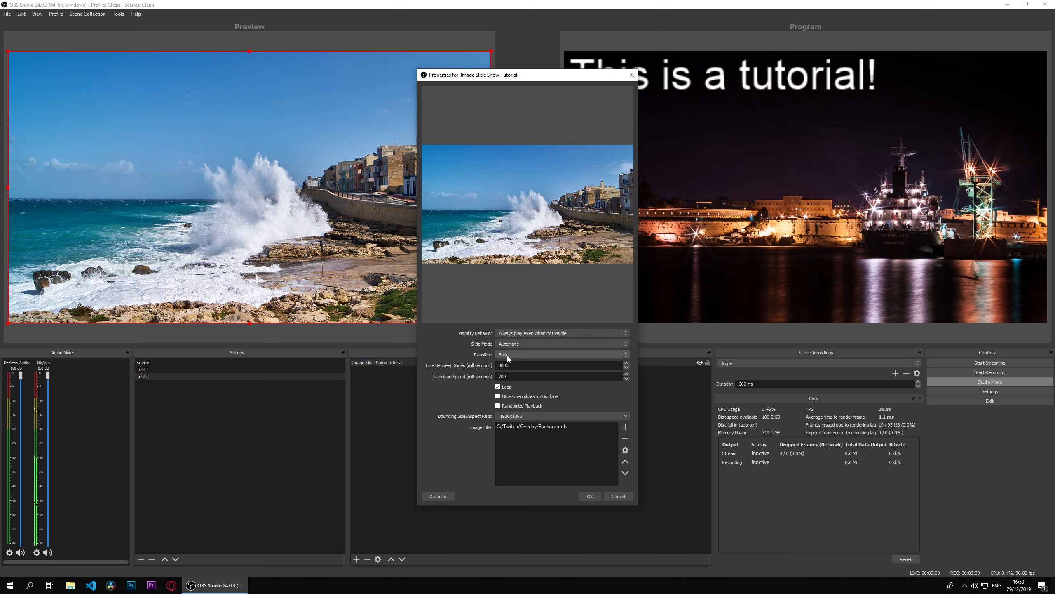
left_click(523, 427)
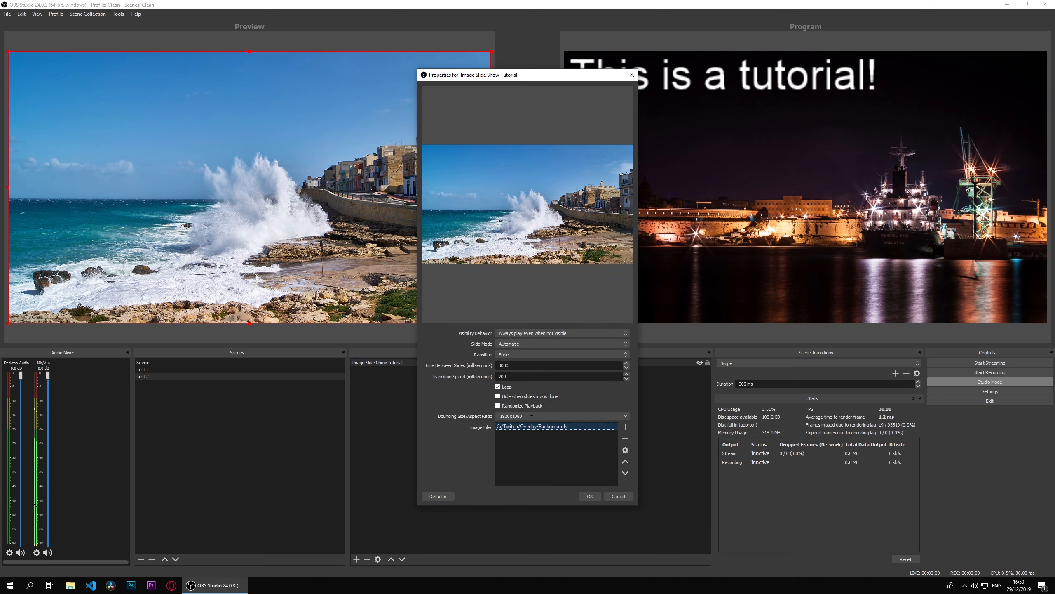
left_click(589, 497)
Step: Try resizing the slide show by its lower corner in the preview, and reselect the source on the canvas
mouse_move(492, 323)
left_mouse_down()
mouse_move(133, 87)
mouse_move(266, 198)
mouse_move(182, 149)
mouse_move(471, 276)
mouse_move(492, 302)
left_mouse_up()
left_click(415, 340)
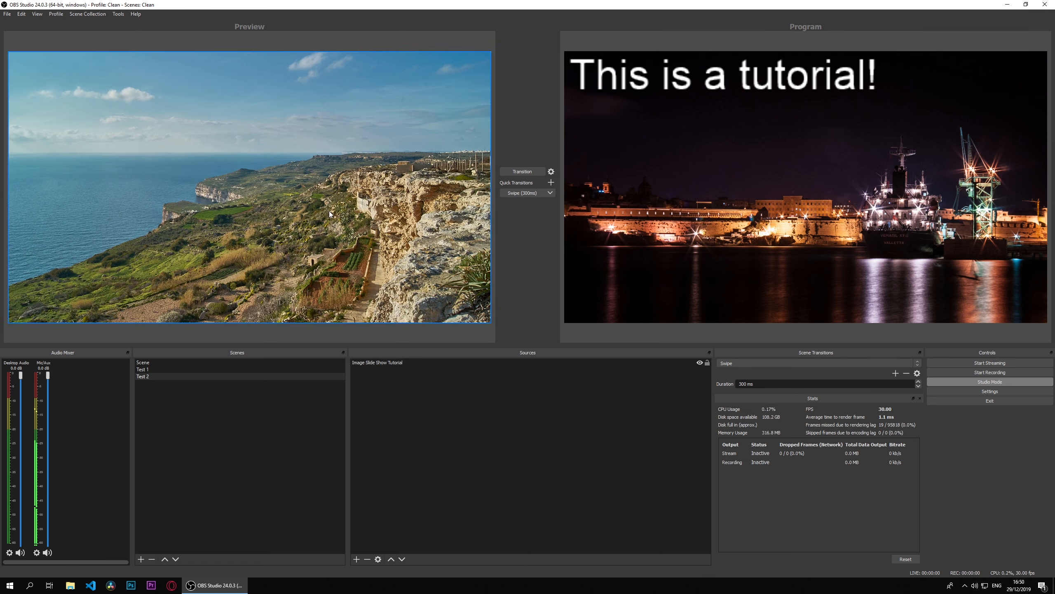
left_click(331, 214)
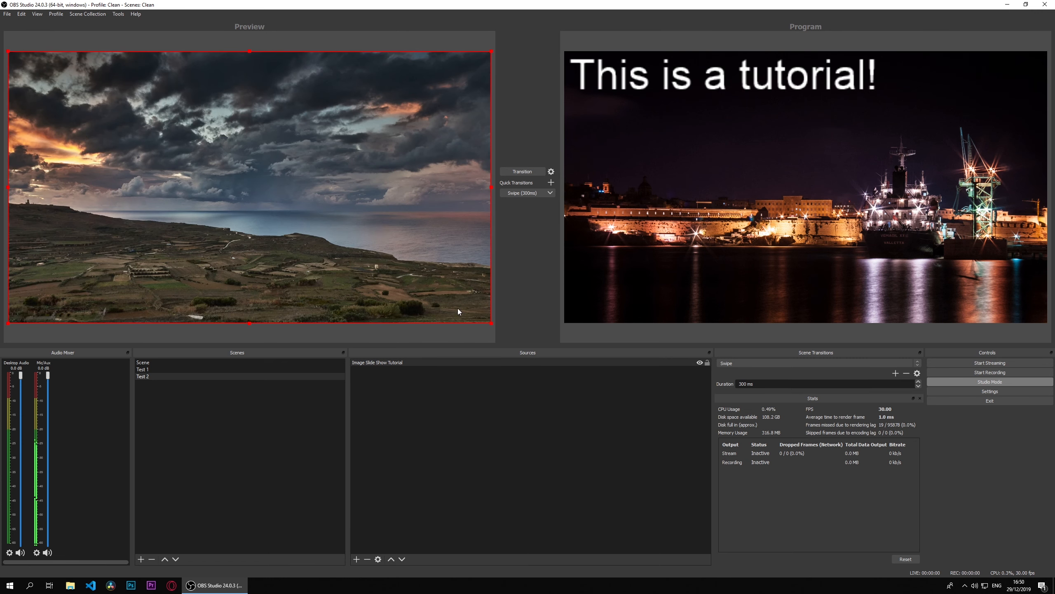